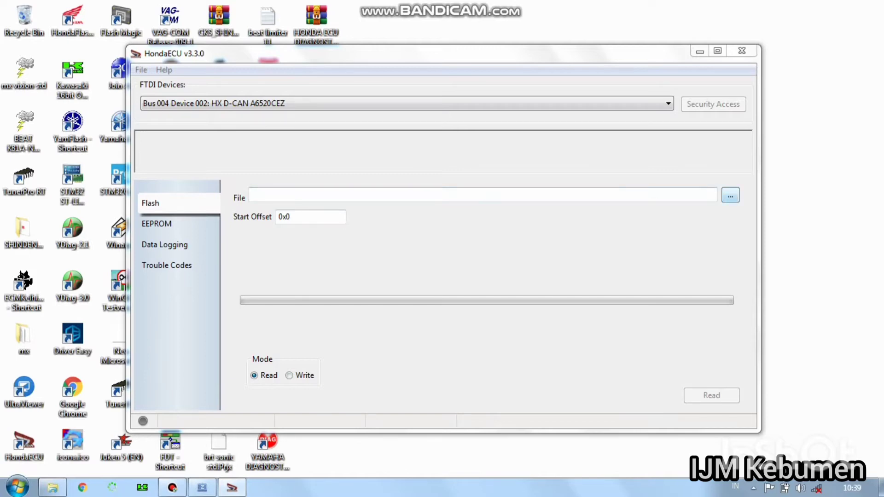
Browse for the flash file on DATA (D:), checking the DODOL\BIN HONDA KEIHIN folder and returning to the drive root.
left_click(730, 195)
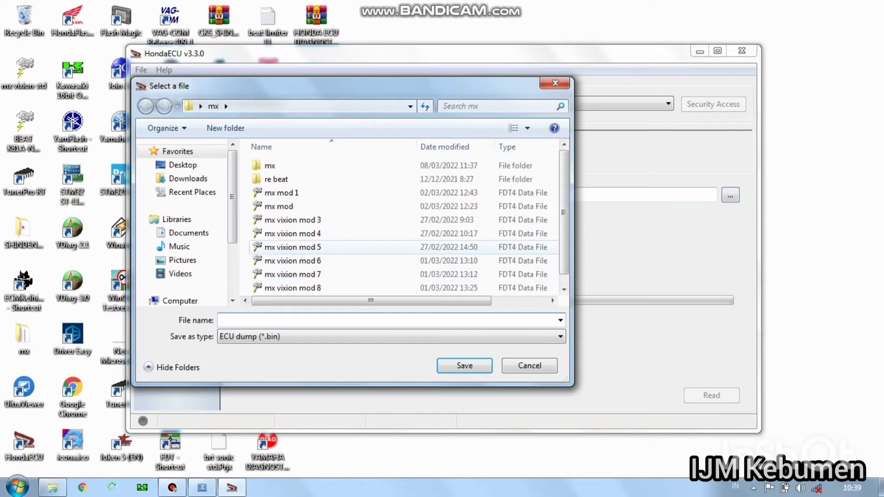
scroll(232, 216, "down", 2)
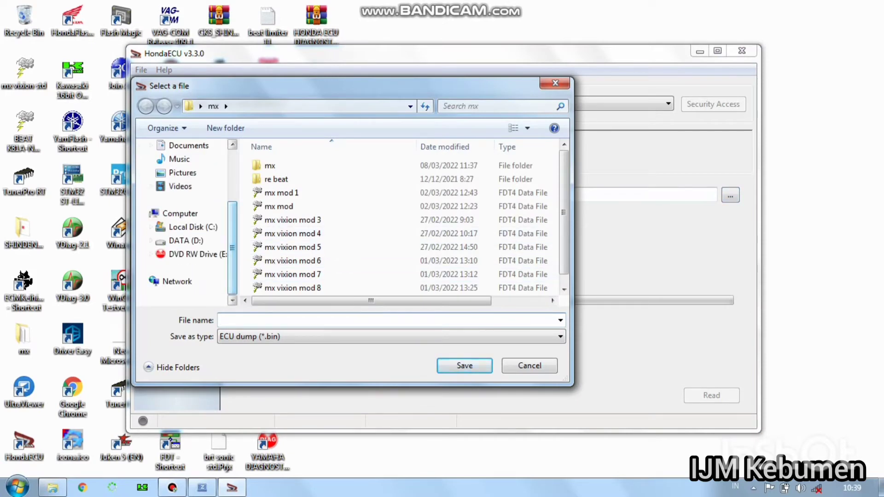
left_click(186, 240)
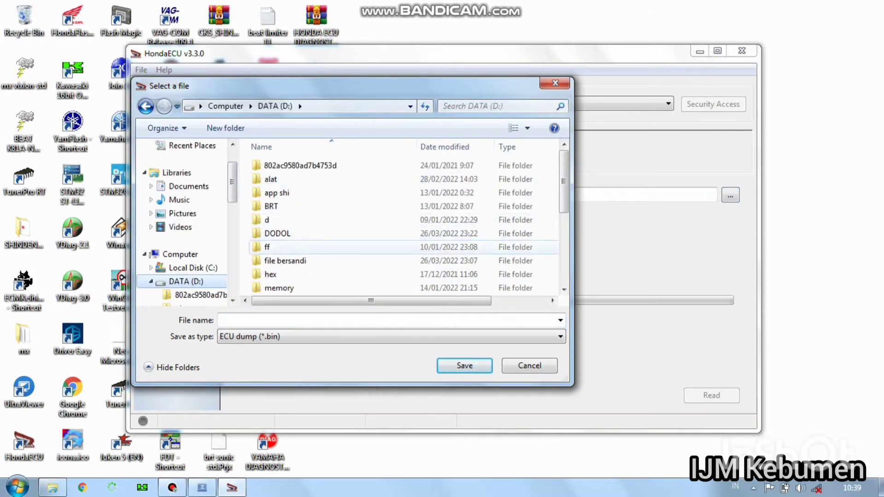
double_click(278, 233)
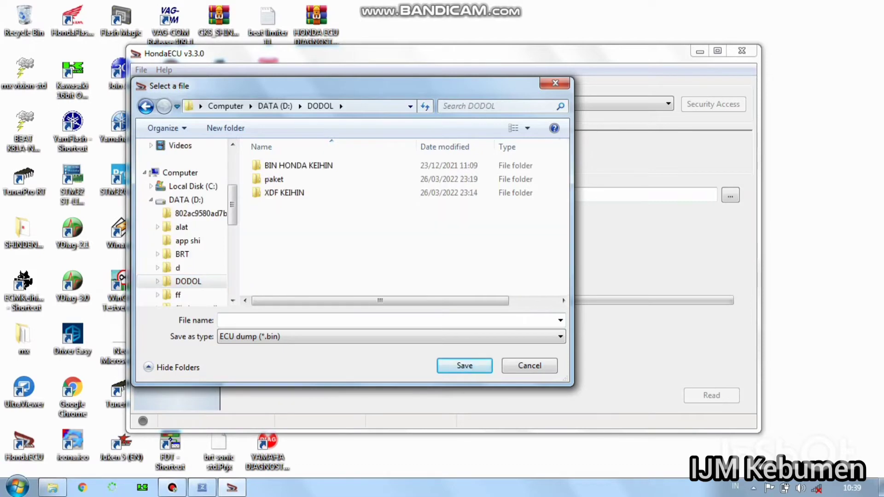
double_click(295, 166)
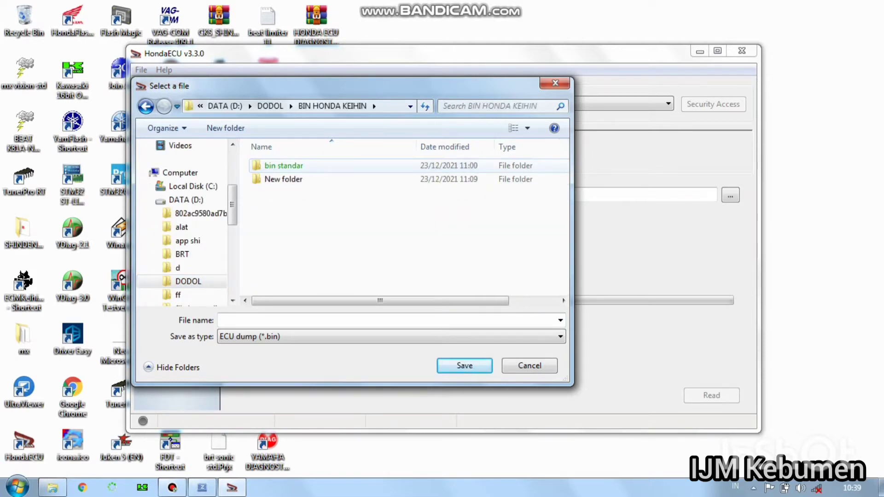
left_click(145, 106)
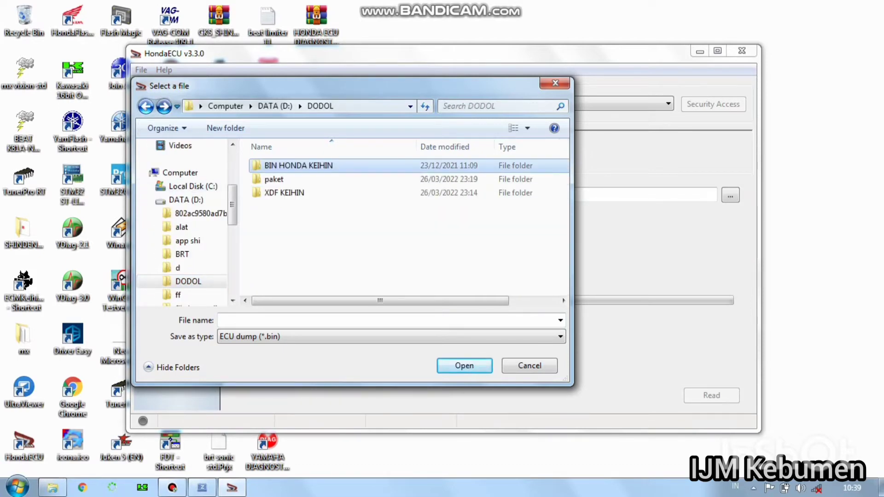
left_click(146, 107)
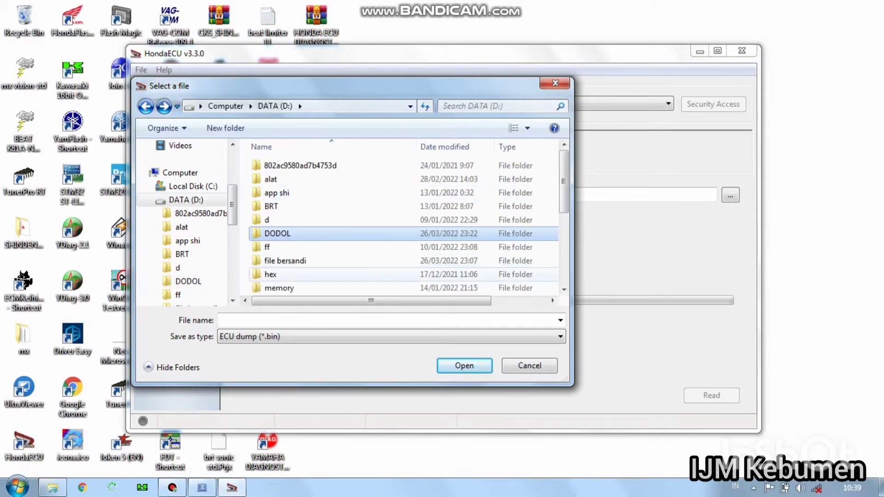
Choose SUPRAGTR-38770-K56-N11 kutoarjo2 from Remap\APLIKASI BENGKEL\bin modif\gtr as the flash file.
scroll(313, 271, "down", 4)
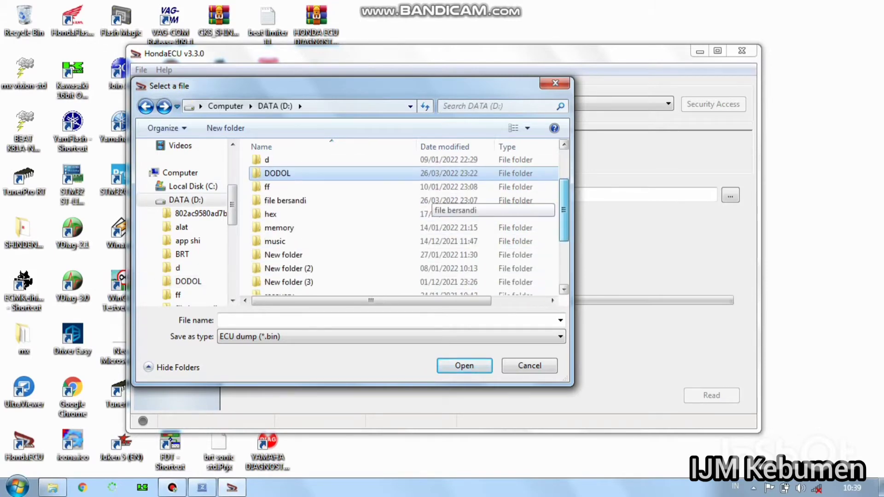
double_click(276, 231)
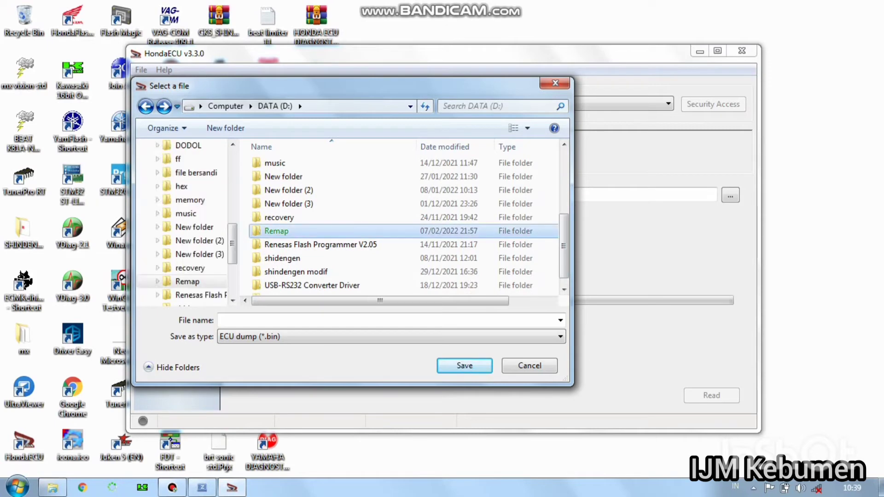
double_click(295, 179)
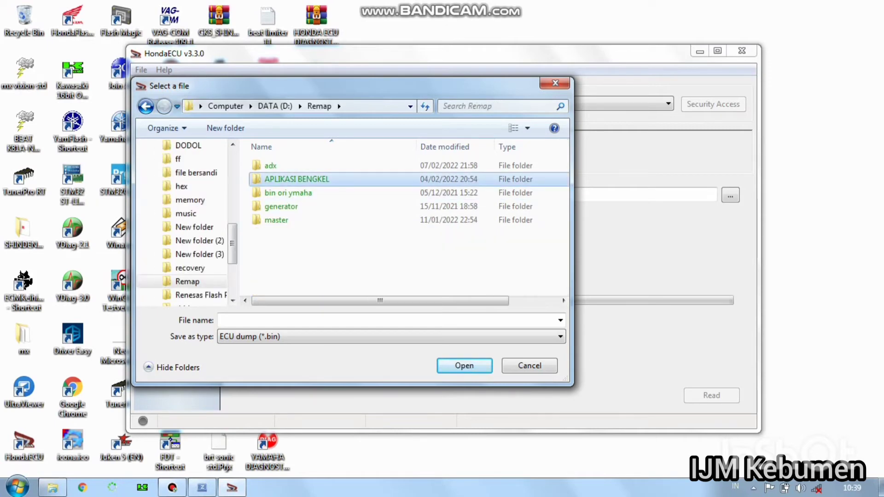
double_click(282, 165)
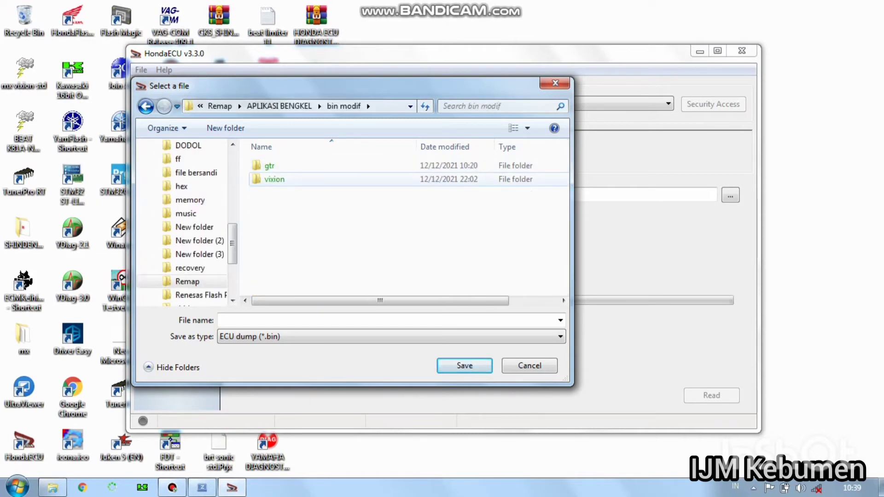
left_click(272, 165)
double_click(269, 165)
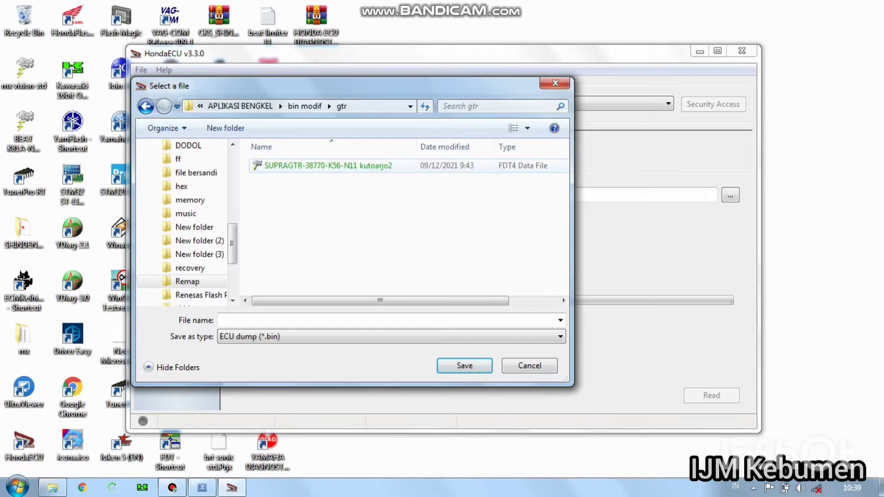
left_click(299, 165)
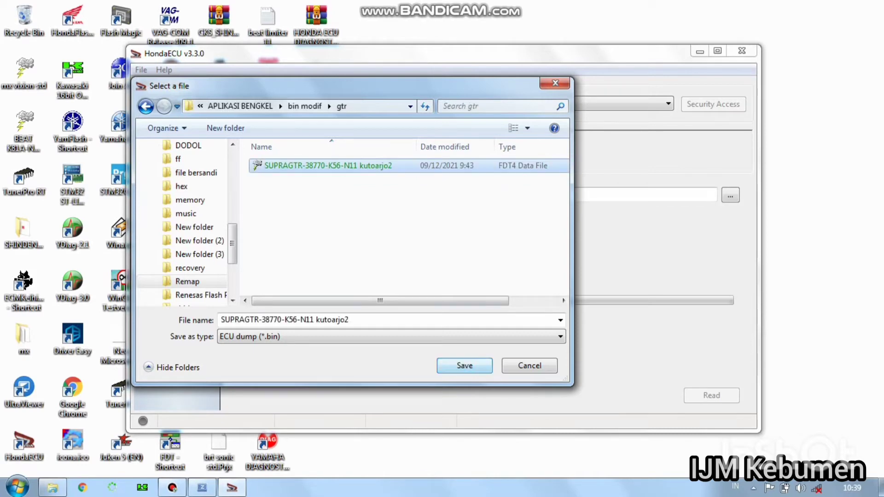
left_click(464, 365)
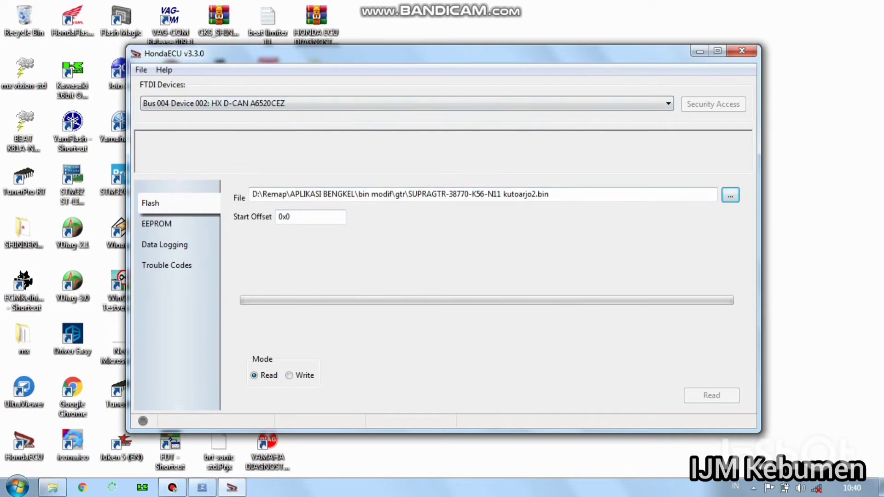
Change the flash mode to Write and load SUPRAGTR-38770-K56-N11 kutoarjo2.bin as the file to write.
left_click(289, 375)
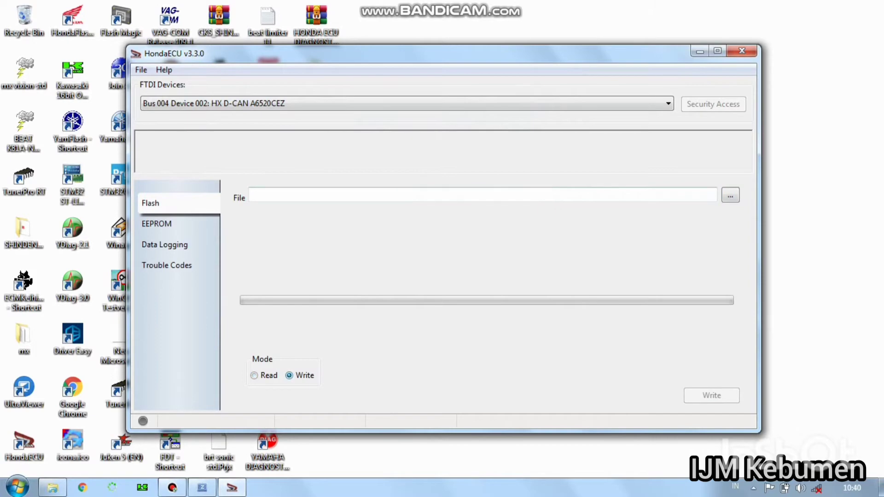
left_click(730, 196)
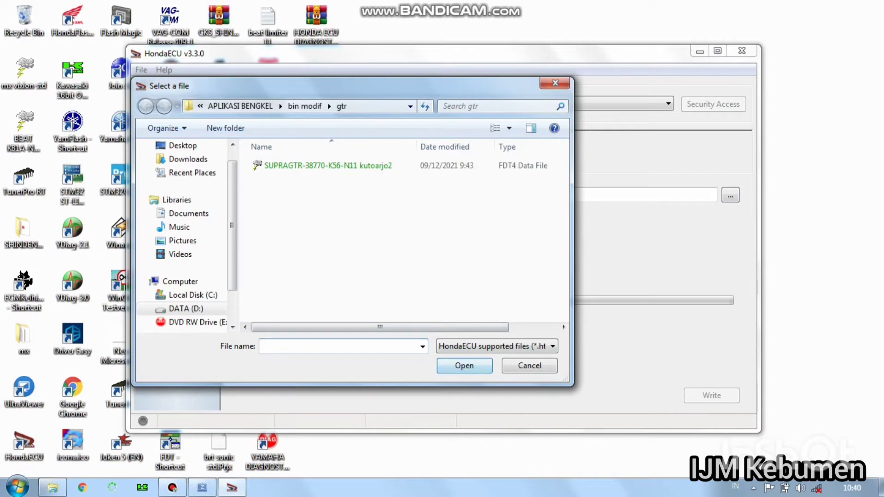
left_click(327, 165)
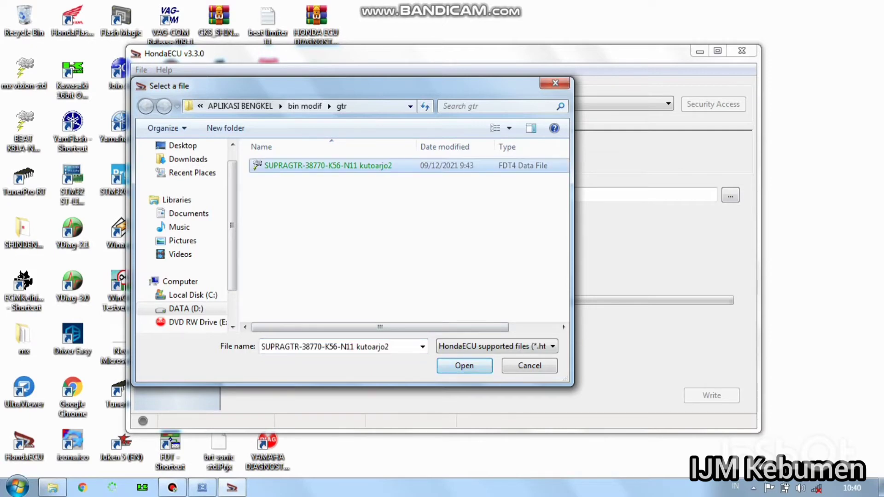
key("Return")
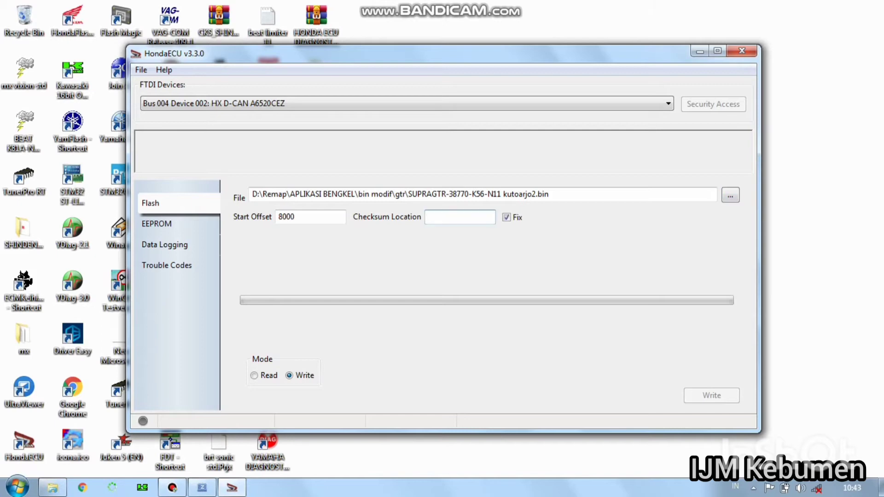
Set the checksum location to 8000.
type("0")
key("BackSpace")
type("8000")
Set the start offset to 0 and try to write the file to the connected ECU.
left_click(303, 217)
key("BackSpace")
key("BackSpace")
key("BackSpace")
key("BackSpace")
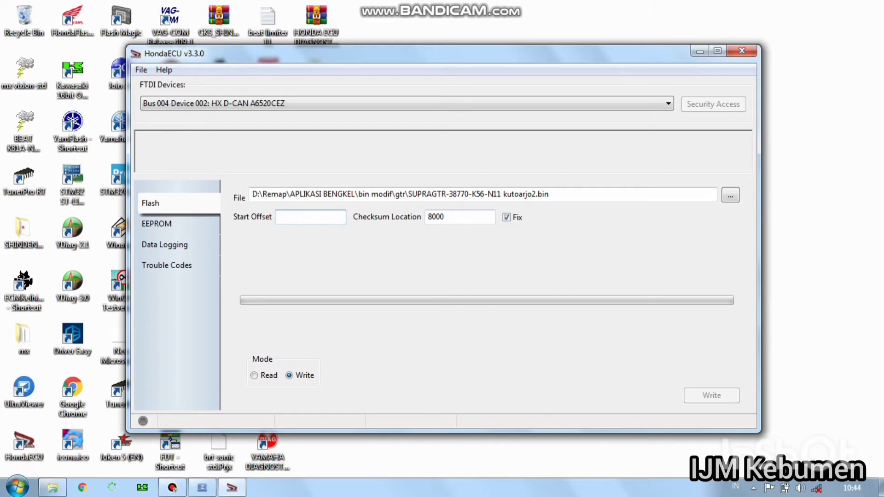
type("x0")
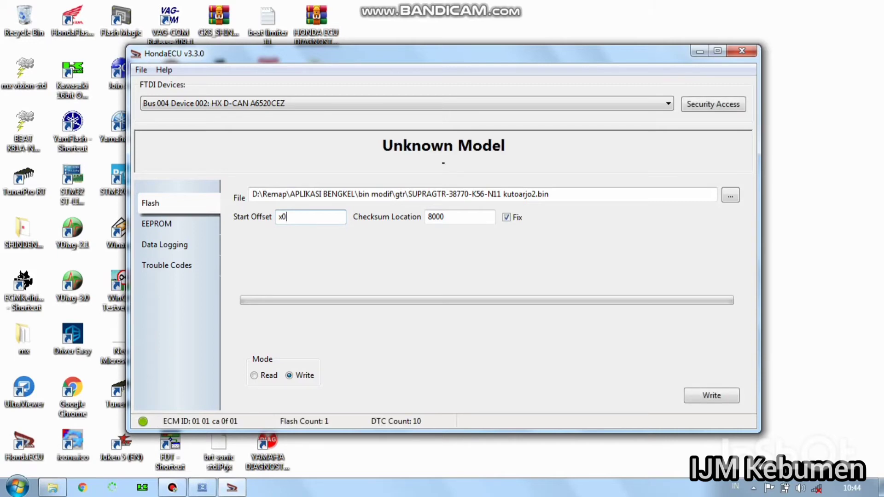
key("BackSpace")
key("BackSpace")
type("0")
key("Return")
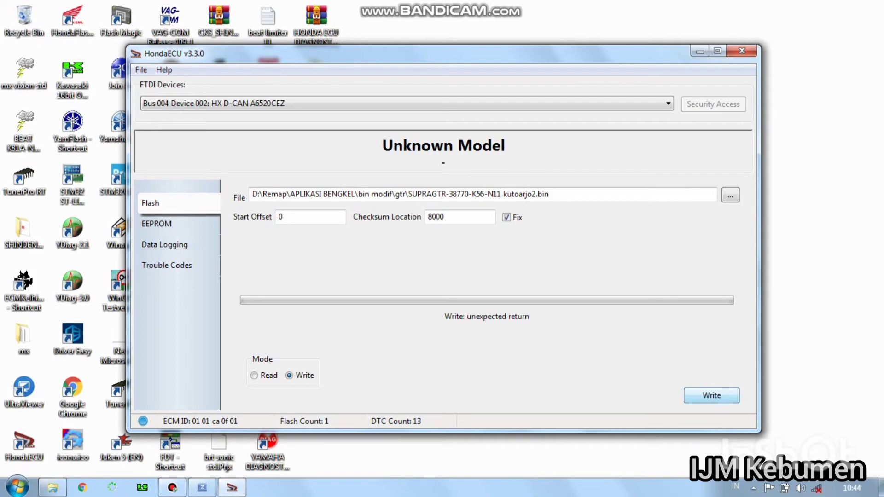
key("Return")
Set the start offset to 8000 and the checksum location to 0, and write the file to the ECU.
left_click(444, 216)
key("BackSpace")
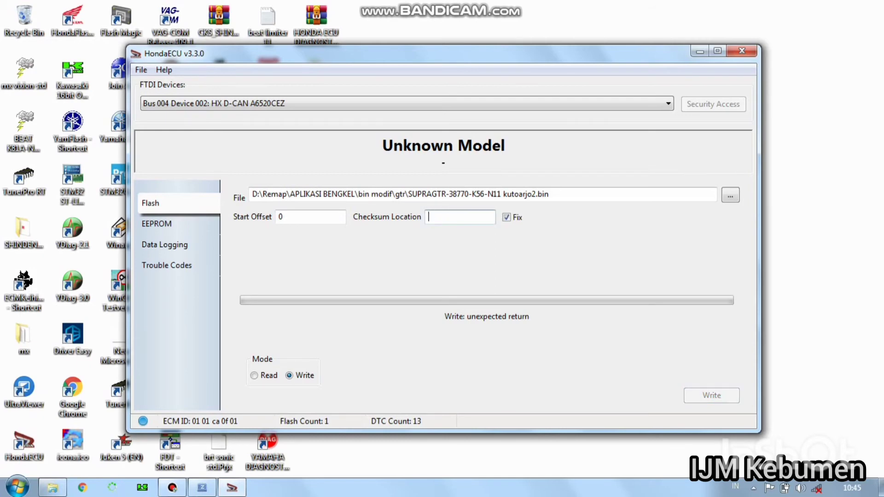
left_click(281, 217)
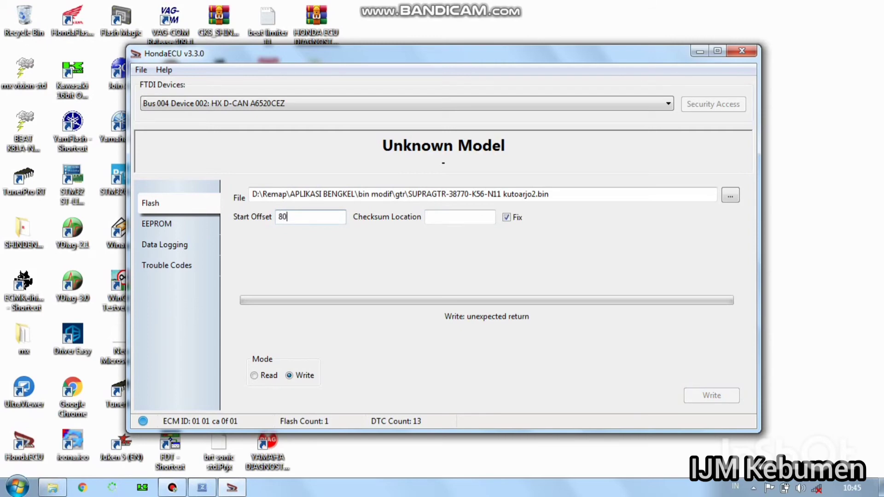
left_click(460, 216)
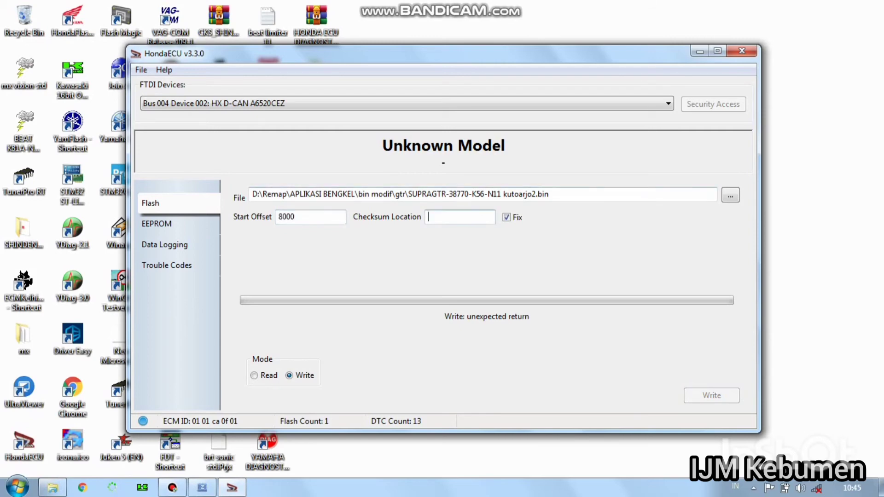
type("0")
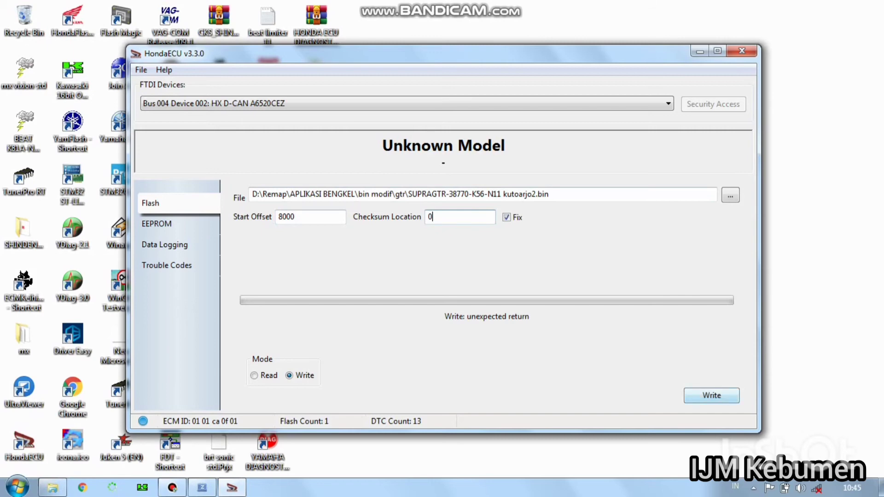
key("Return")
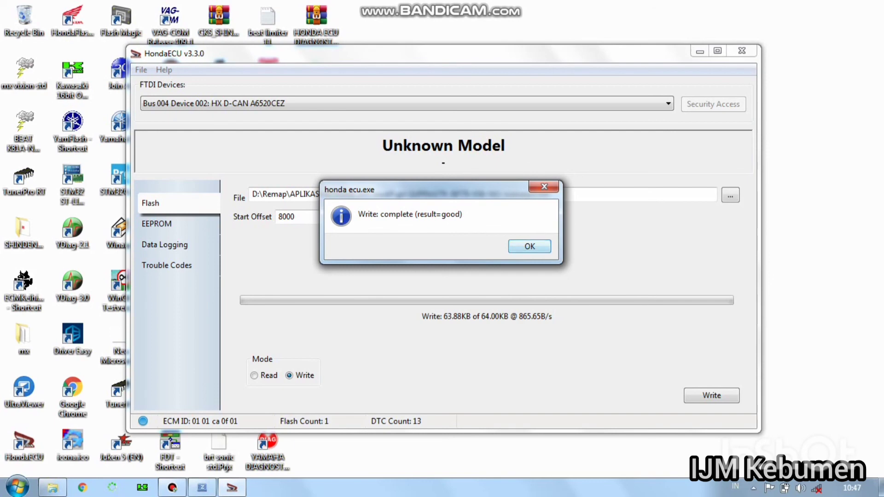
key("Return")
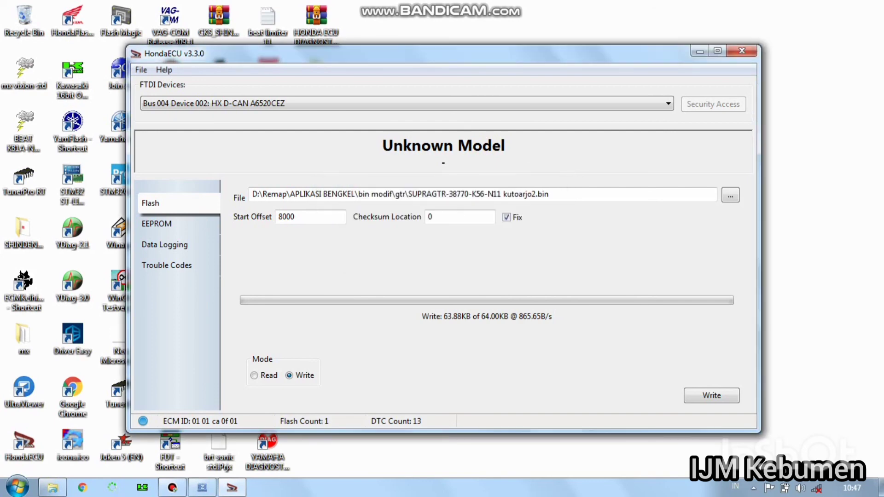